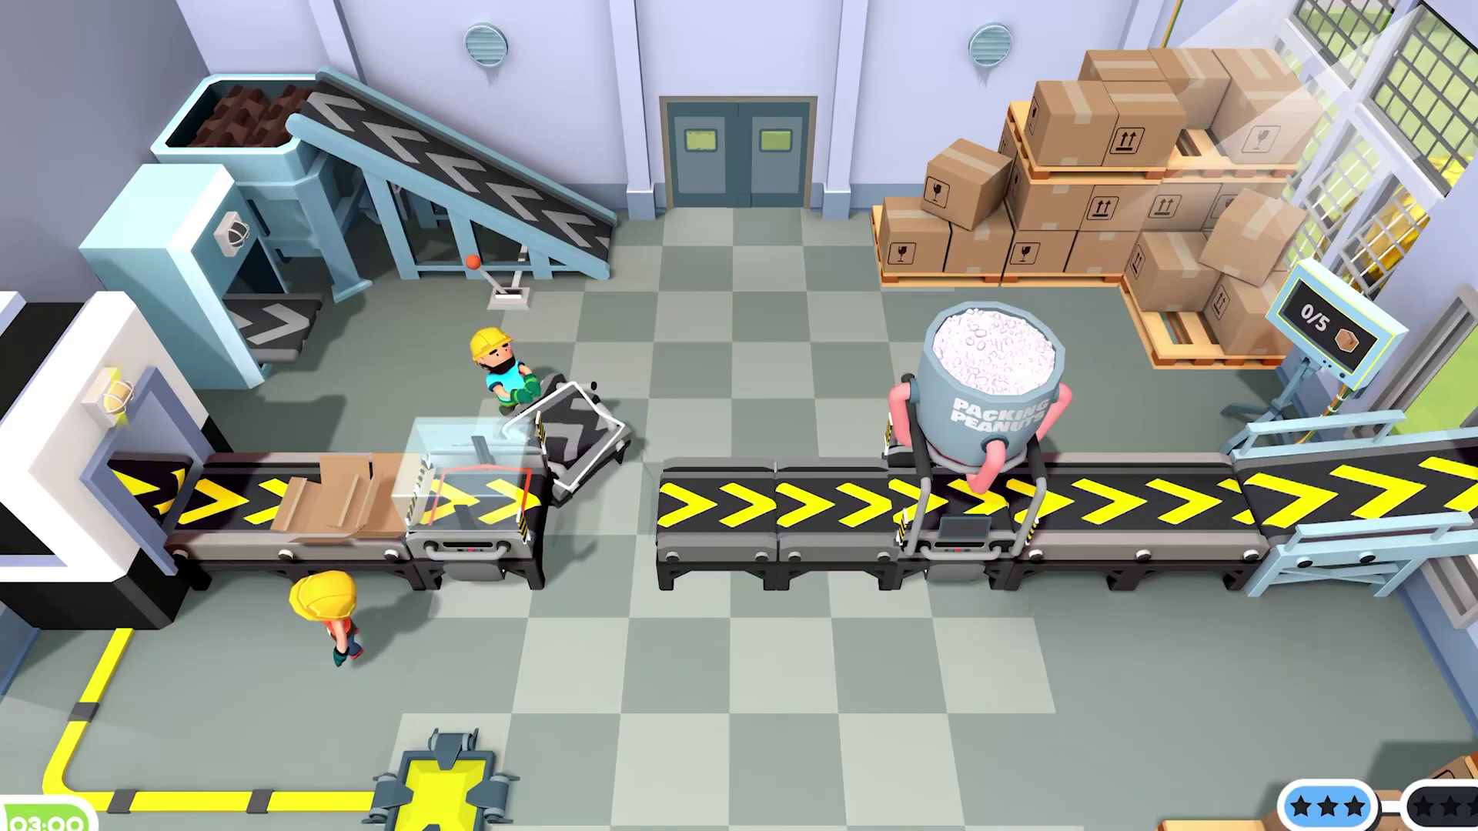
# Carry the conveyor segment to the feed ramp, drop it, and walk the worker toward the belt
pyautogui.press('w')
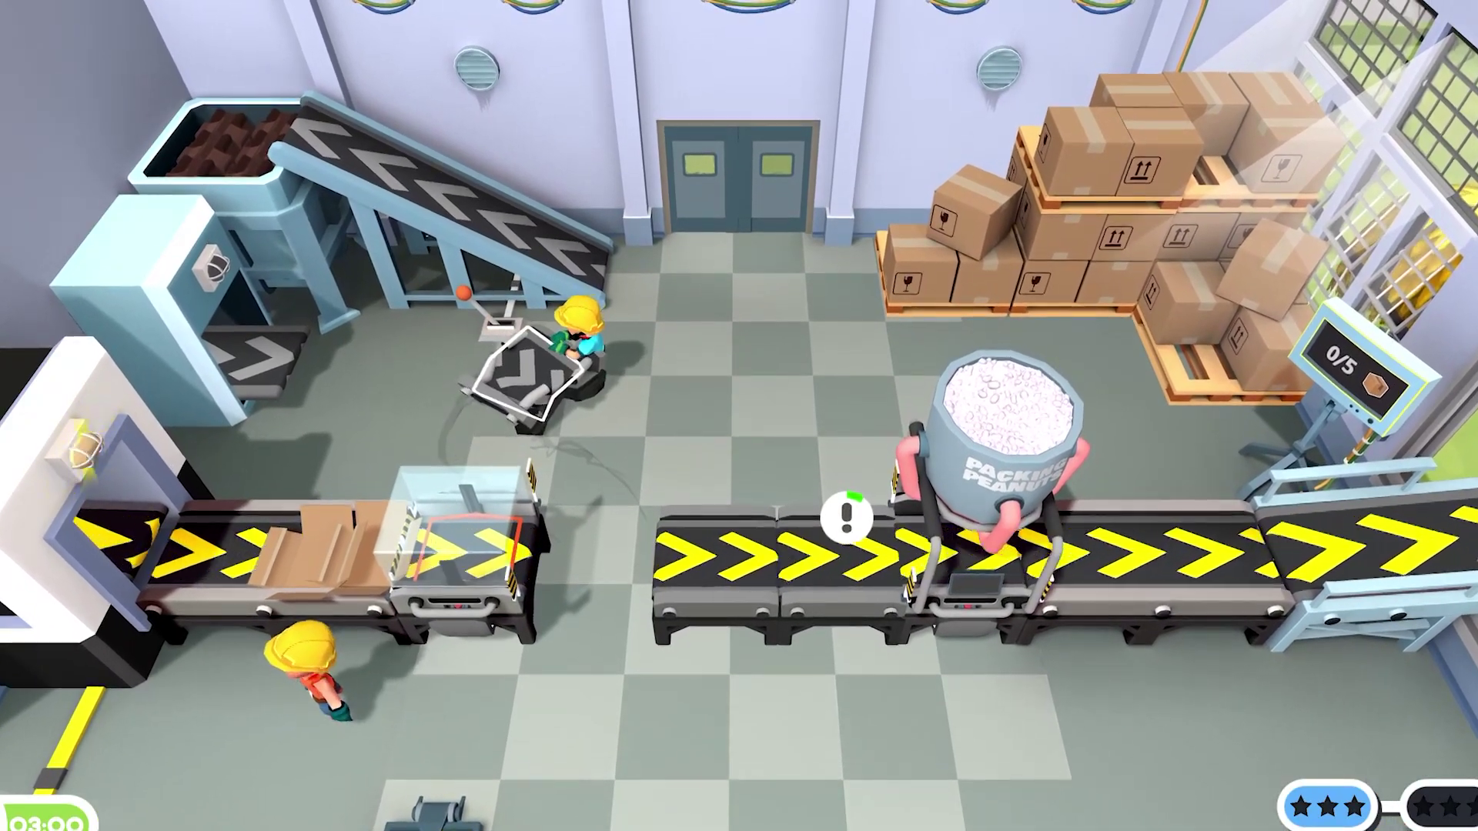
pyautogui.press('e')
pyautogui.press('s')
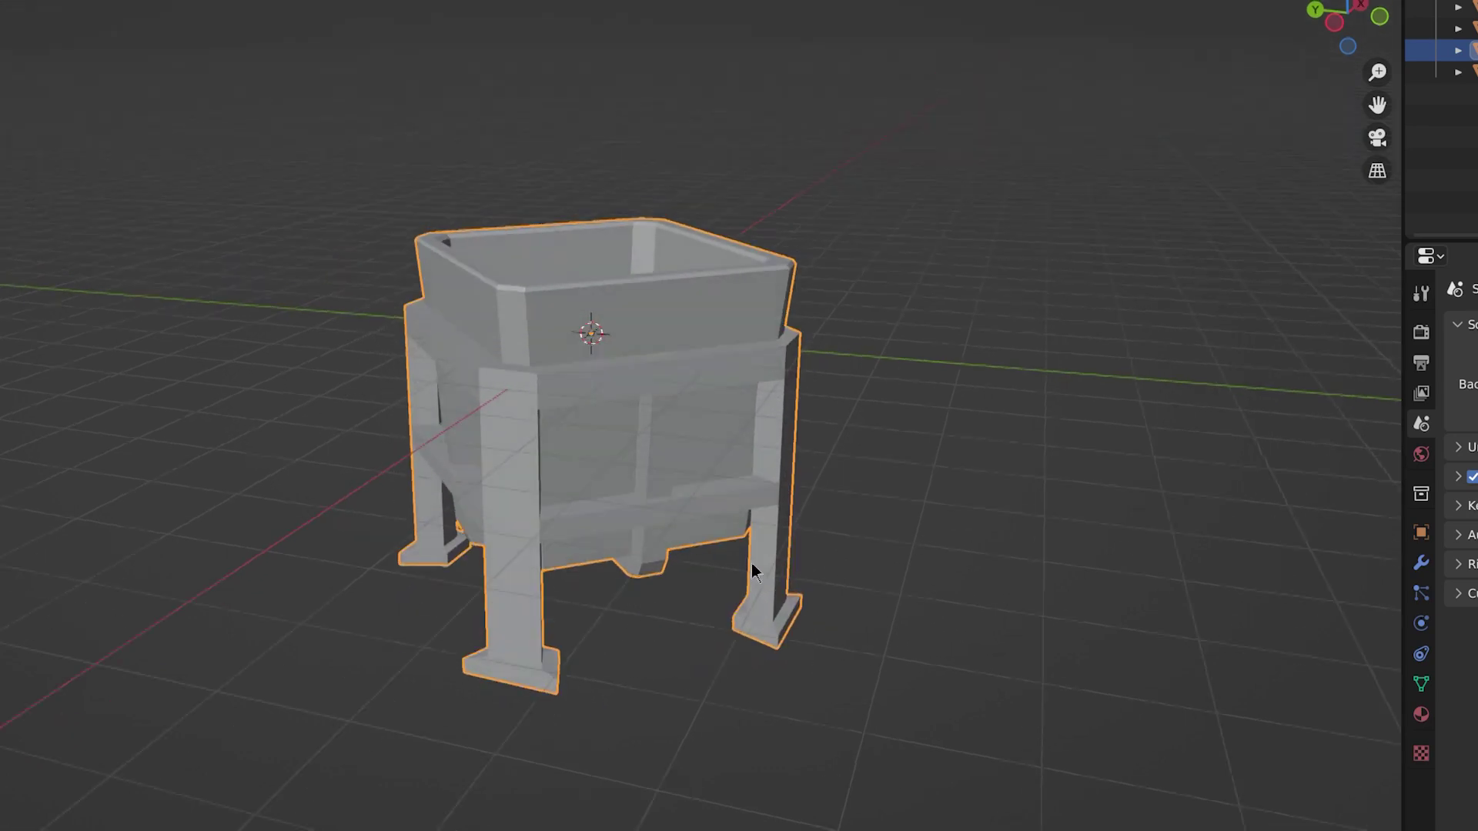
# Rotate the two toothed grinder pieces in the hopper tray about the X axis
pyautogui.moveTo(756, 523); pyautogui.dragTo(751, 467, button='middle')
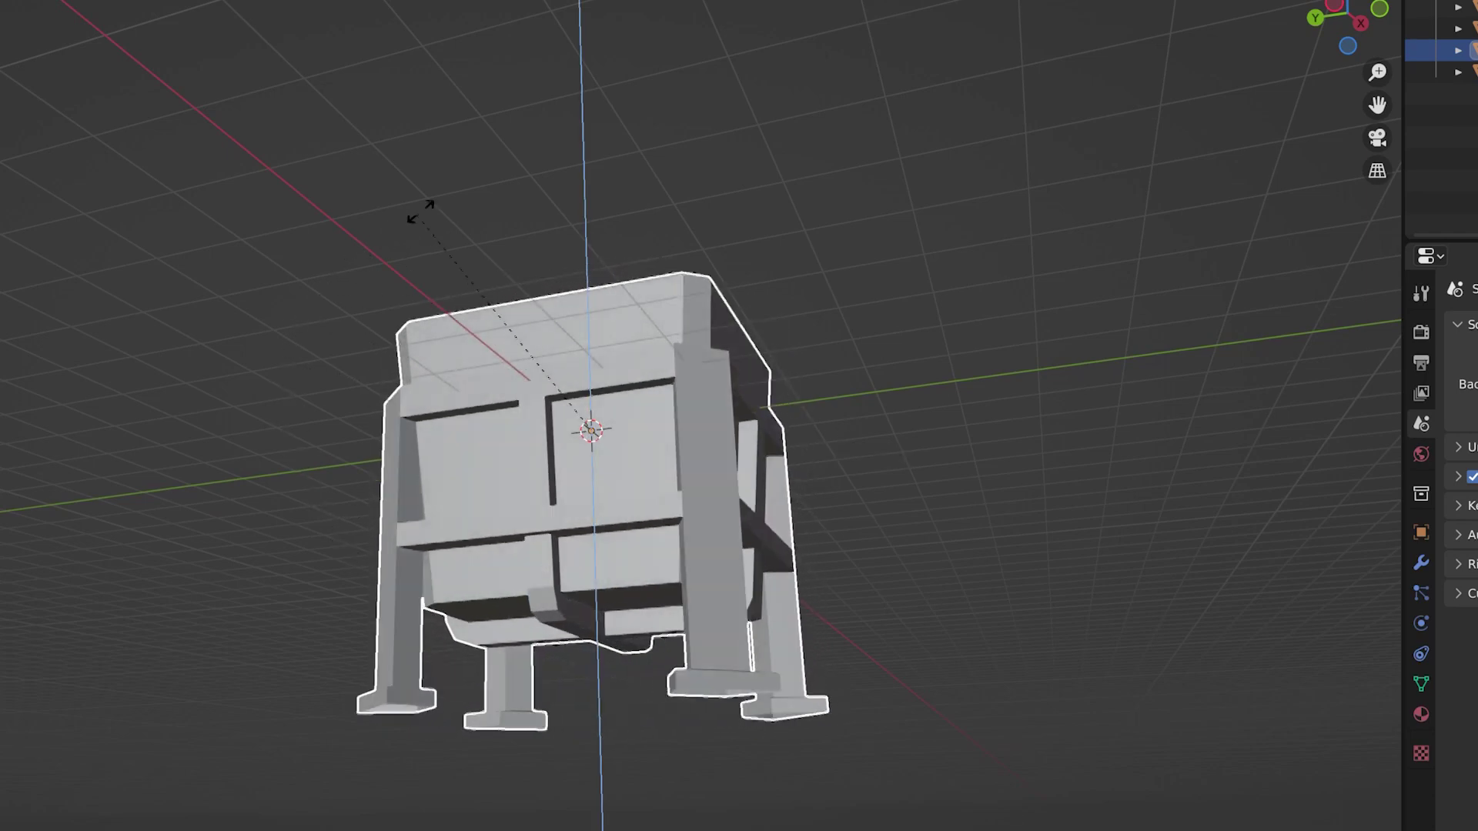
pyautogui.moveTo(891, 303)
pyautogui.mouseDown(button='middle')
pyautogui.moveTo(741, 316)
pyautogui.moveTo(874, 321)
pyautogui.moveTo(949, 294)
pyautogui.moveTo(881, 254)
pyautogui.mouseUp(button='middle')
pyautogui.press('r')
pyautogui.press('x')
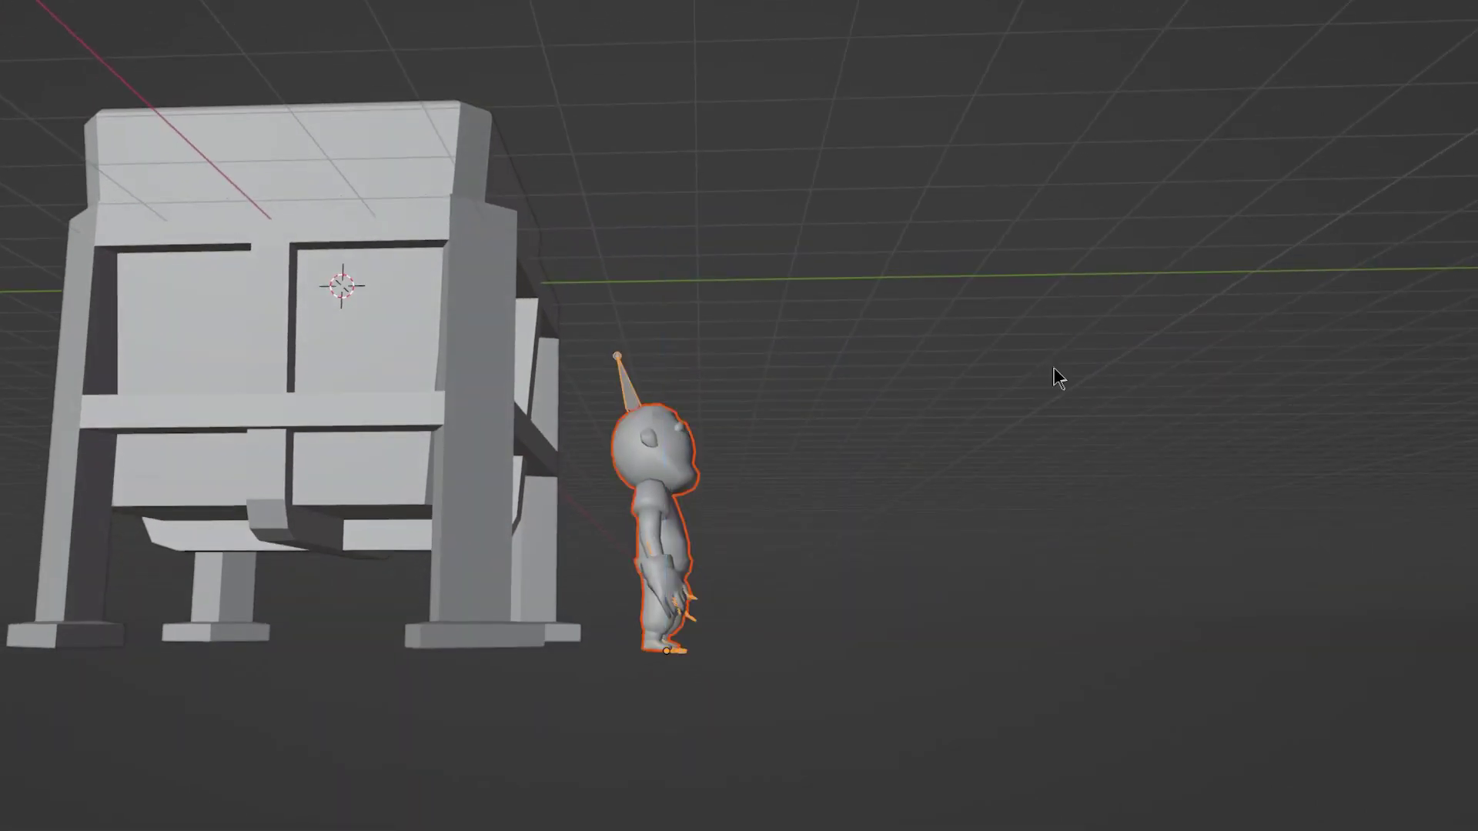
pyautogui.moveTo(1054, 369)
pyautogui.mouseDown(button='middle')
pyautogui.moveTo(782, 320)
pyautogui.moveTo(1049, 192)
pyautogui.moveTo(677, 99)
pyautogui.moveTo(681, 192)
pyautogui.moveTo(647, 132)
pyautogui.moveTo(1059, 357)
pyautogui.mouseUp(button='middle')
# Move the character model vertically to stand beside the hopper for scale
pyautogui.press('g')
pyautogui.press('z')
pyautogui.moveTo(961, 295)
pyautogui.mouseDown(button='middle')
pyautogui.moveTo(779, 327)
pyautogui.moveTo(1072, 300)
pyautogui.mouseUp(button='middle')
pyautogui.moveTo(680, 109)
pyautogui.mouseDown(button='middle')
pyautogui.moveTo(679, 190)
pyautogui.moveTo(660, 181)
pyautogui.moveTo(647, 126)
pyautogui.moveTo(739, 122)
pyautogui.moveTo(698, 127)
pyautogui.moveTo(712, 129)
pyautogui.mouseUp(button='middle')
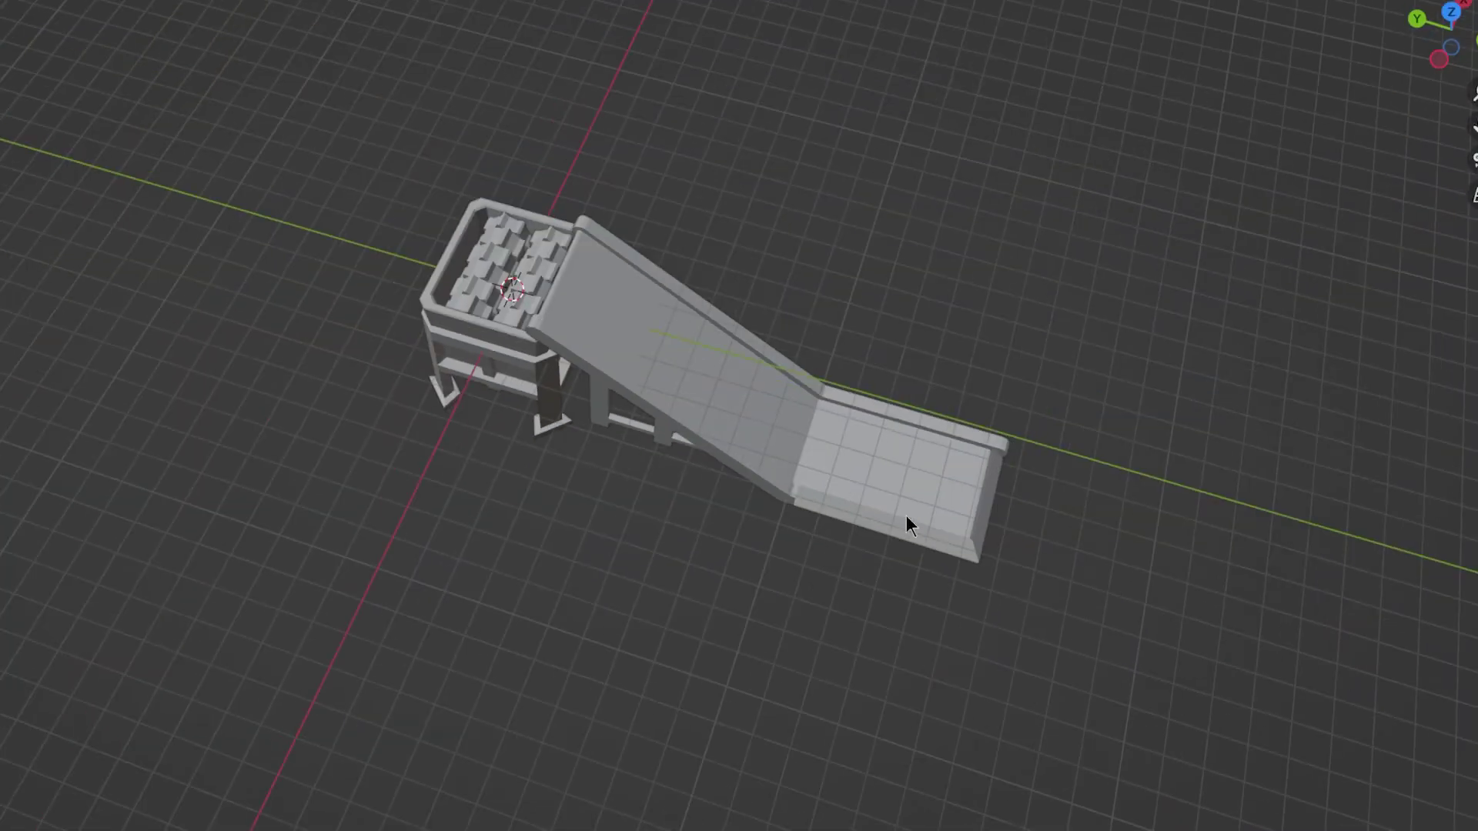
# Orbit and zoom around the hopper to inspect the inclined feed ramp from several angles
pyautogui.moveTo(907, 515)
pyautogui.mouseDown(button='middle')
pyautogui.moveTo(894, 439)
pyautogui.moveTo(896, 465)
pyautogui.mouseUp(button='middle')
pyautogui.scroll(5, 795, 583)
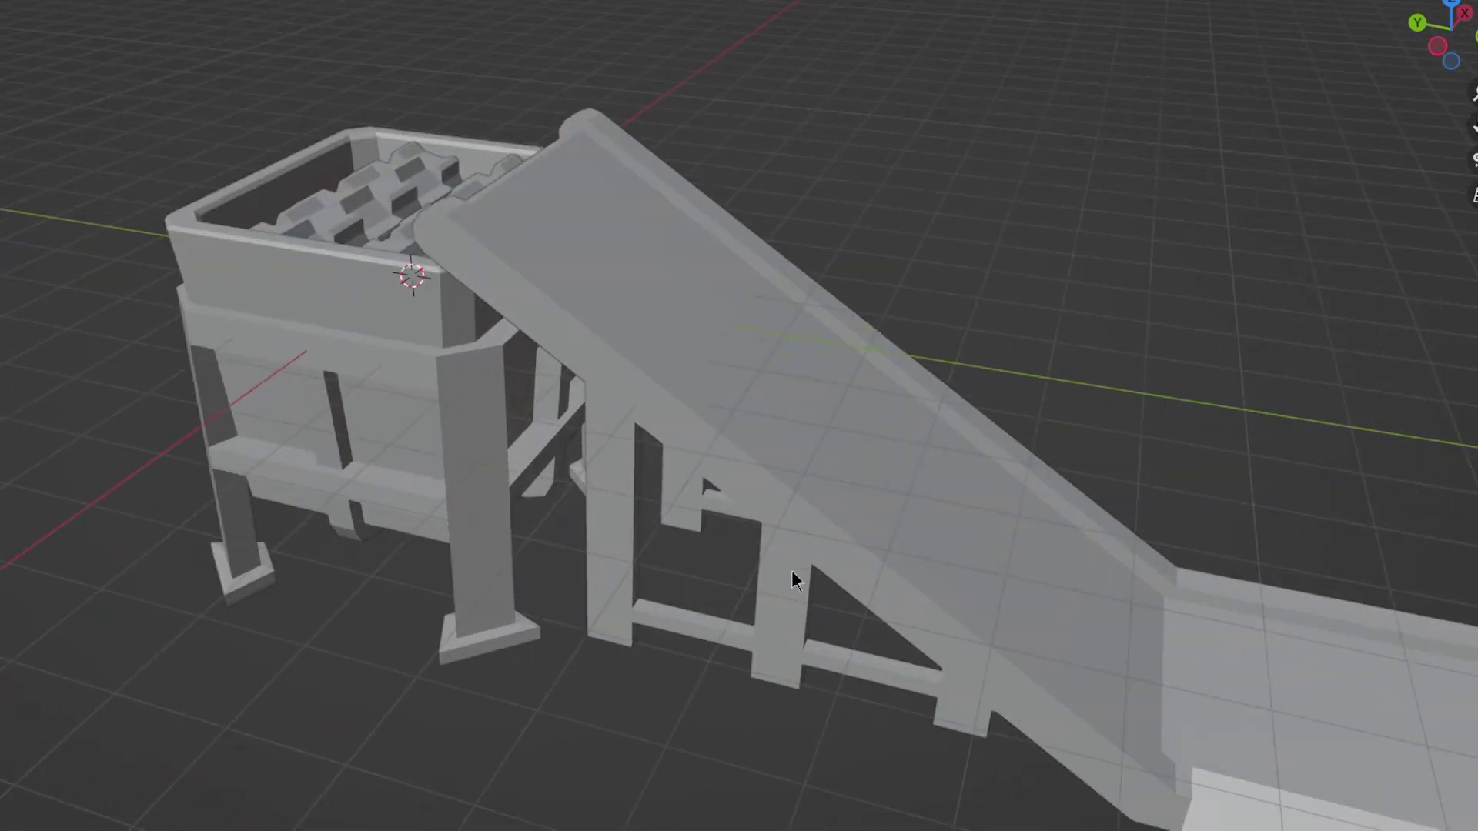
pyautogui.scroll(1, 785, 570)
pyautogui.moveTo(785, 565); pyautogui.dragTo(742, 551, button='middle')
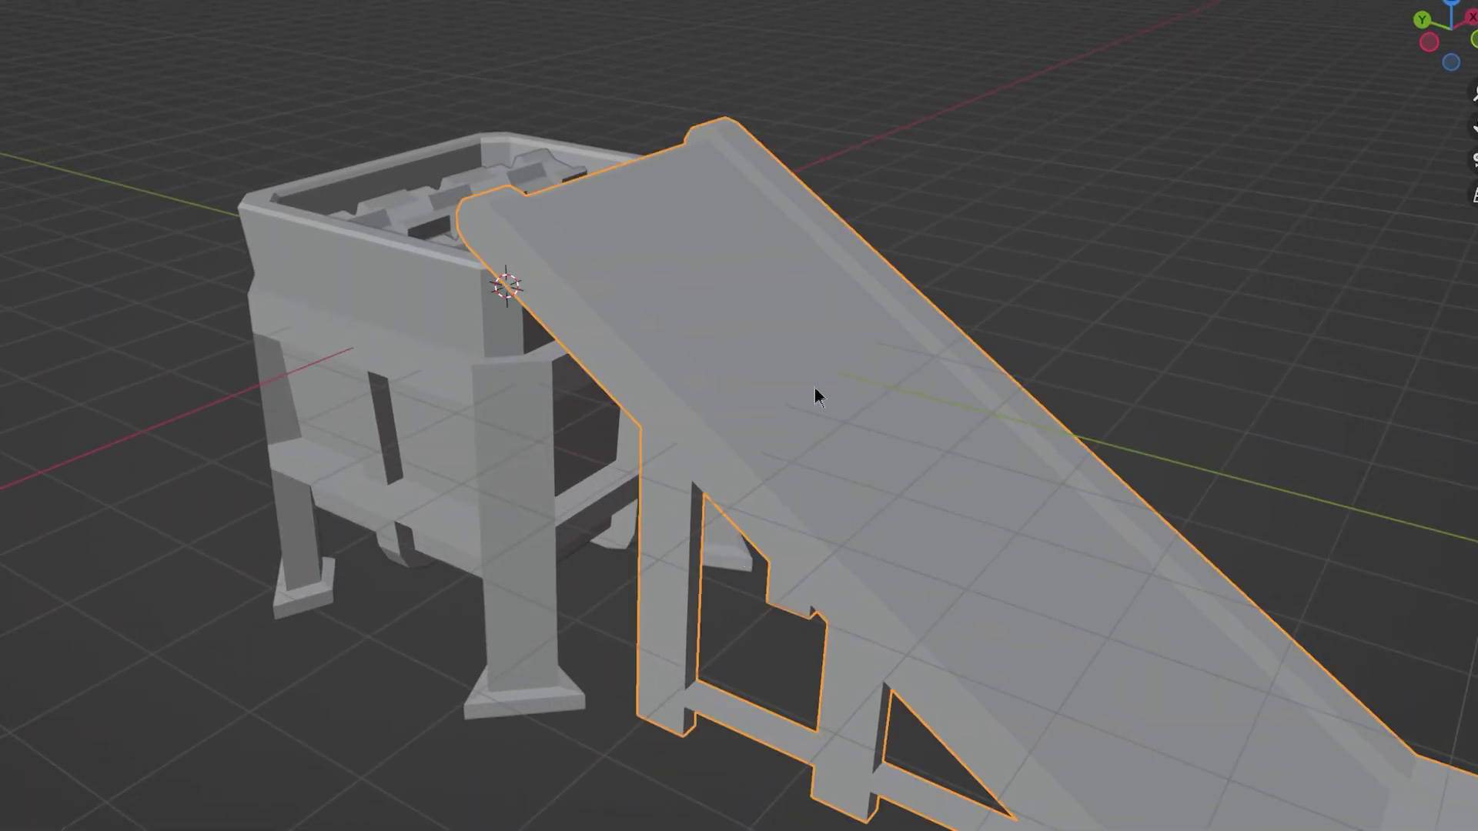
pyautogui.scroll(-1, 831, 396)
pyautogui.scroll(-3, 870, 393)
pyautogui.scroll(1, 1040, 346)
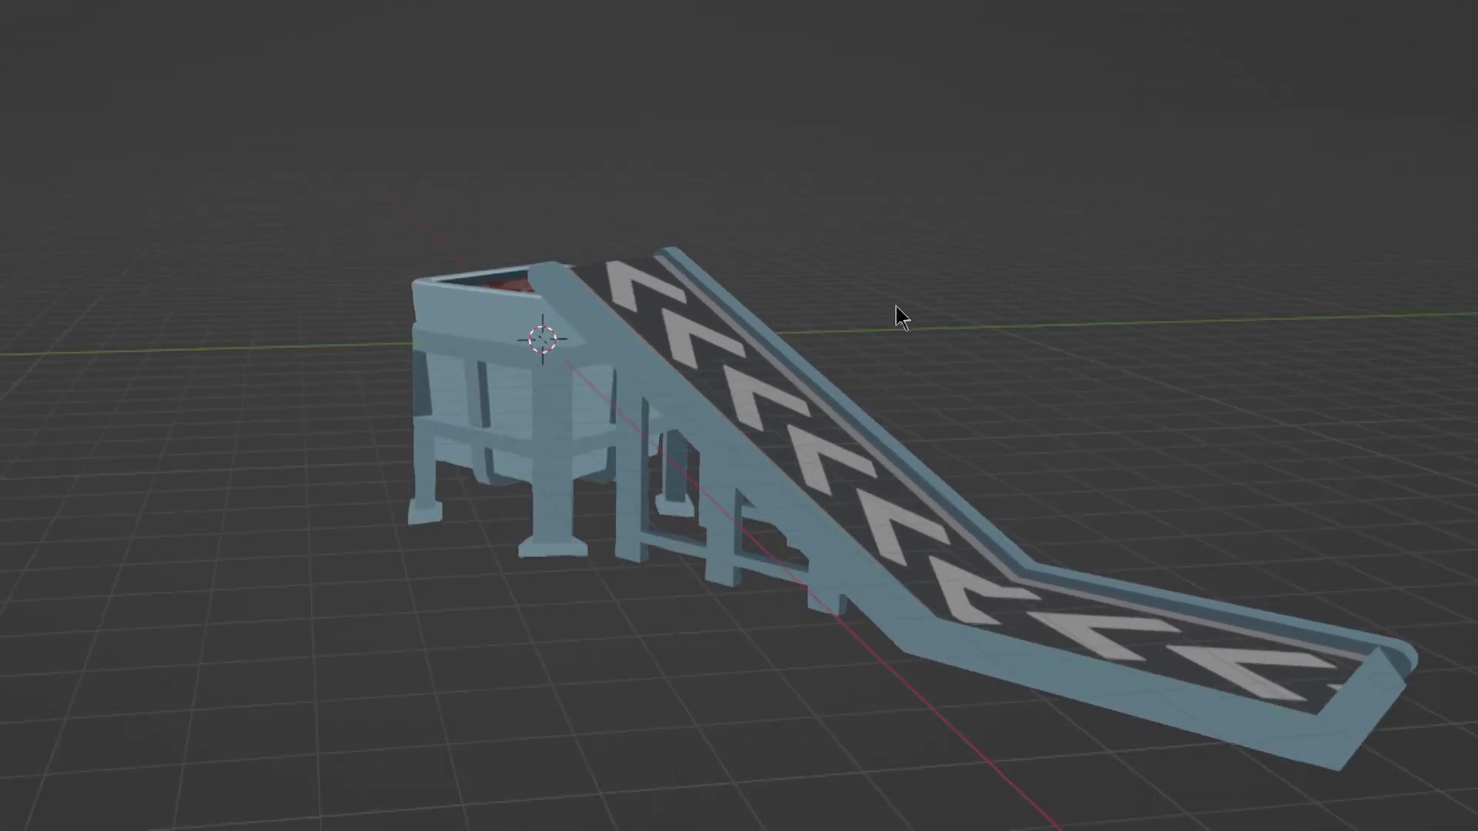
# Inspect the light-blue chevron conveyor and output chute, then place the shredder in the factory scene
pyautogui.moveTo(896, 306)
pyautogui.mouseDown(button='middle')
pyautogui.moveTo(880, 290)
pyautogui.moveTo(685, 284)
pyautogui.moveTo(704, 271)
pyautogui.moveTo(848, 282)
pyautogui.moveTo(931, 333)
pyautogui.moveTo(933, 456)
pyautogui.mouseUp(button='middle')
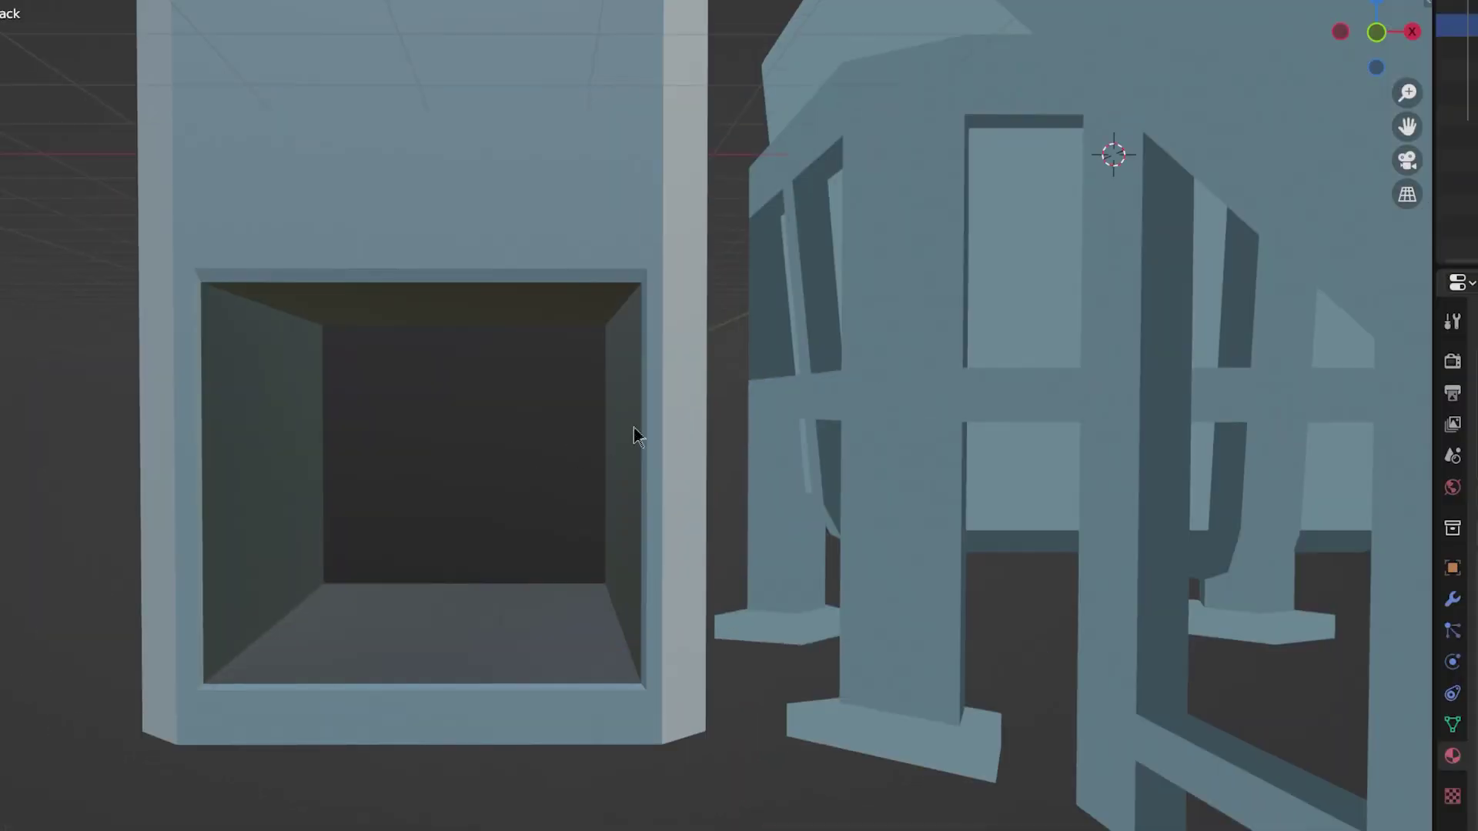
pyautogui.moveTo(637, 432)
pyautogui.mouseDown(button='middle')
pyautogui.moveTo(1092, 350)
pyautogui.moveTo(1014, 293)
pyautogui.moveTo(1089, 316)
pyautogui.moveTo(937, 362)
pyautogui.moveTo(855, 432)
pyautogui.mouseUp(button='middle')
pyautogui.scroll(3, 701, 570)
pyautogui.moveTo(702, 570)
pyautogui.mouseDown(button='middle')
pyautogui.moveTo(587, 511)
pyautogui.moveTo(693, 539)
pyautogui.mouseUp(button='middle')
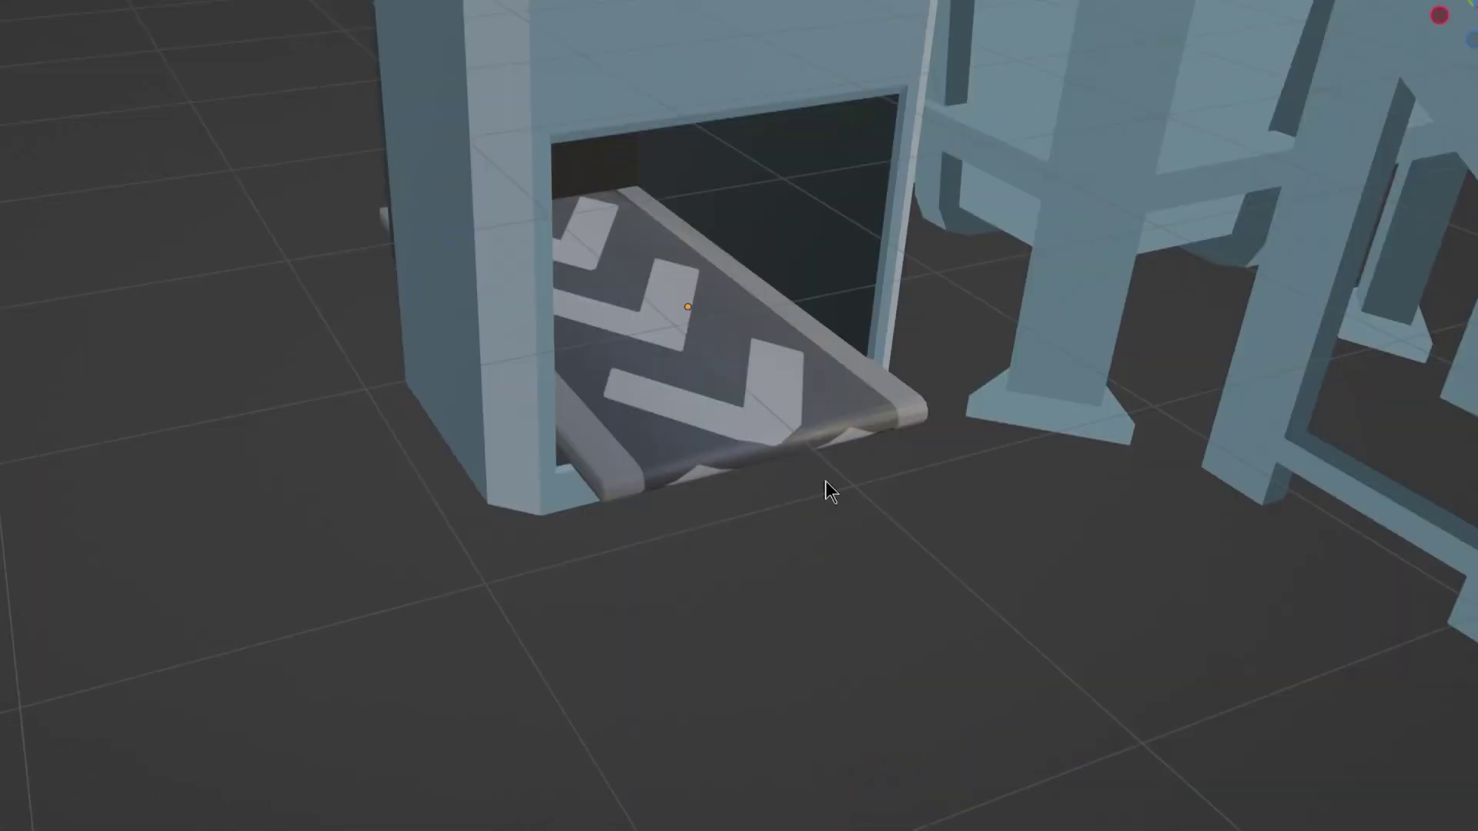
pyautogui.scroll(3, 825, 480)
pyautogui.scroll(-5, 814, 498)
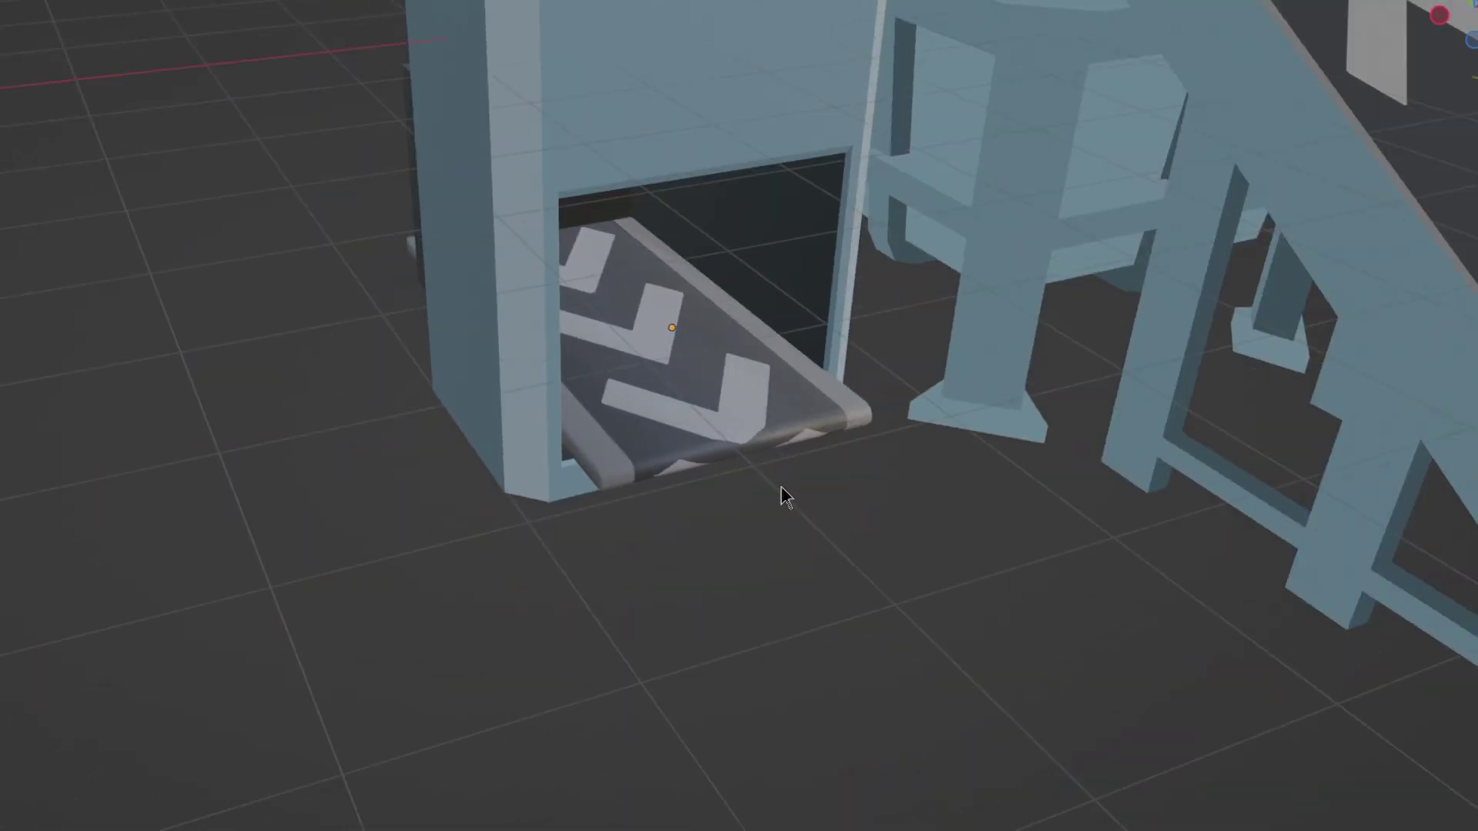
pyautogui.moveTo(782, 495); pyautogui.dragTo(804, 385, button='middle')
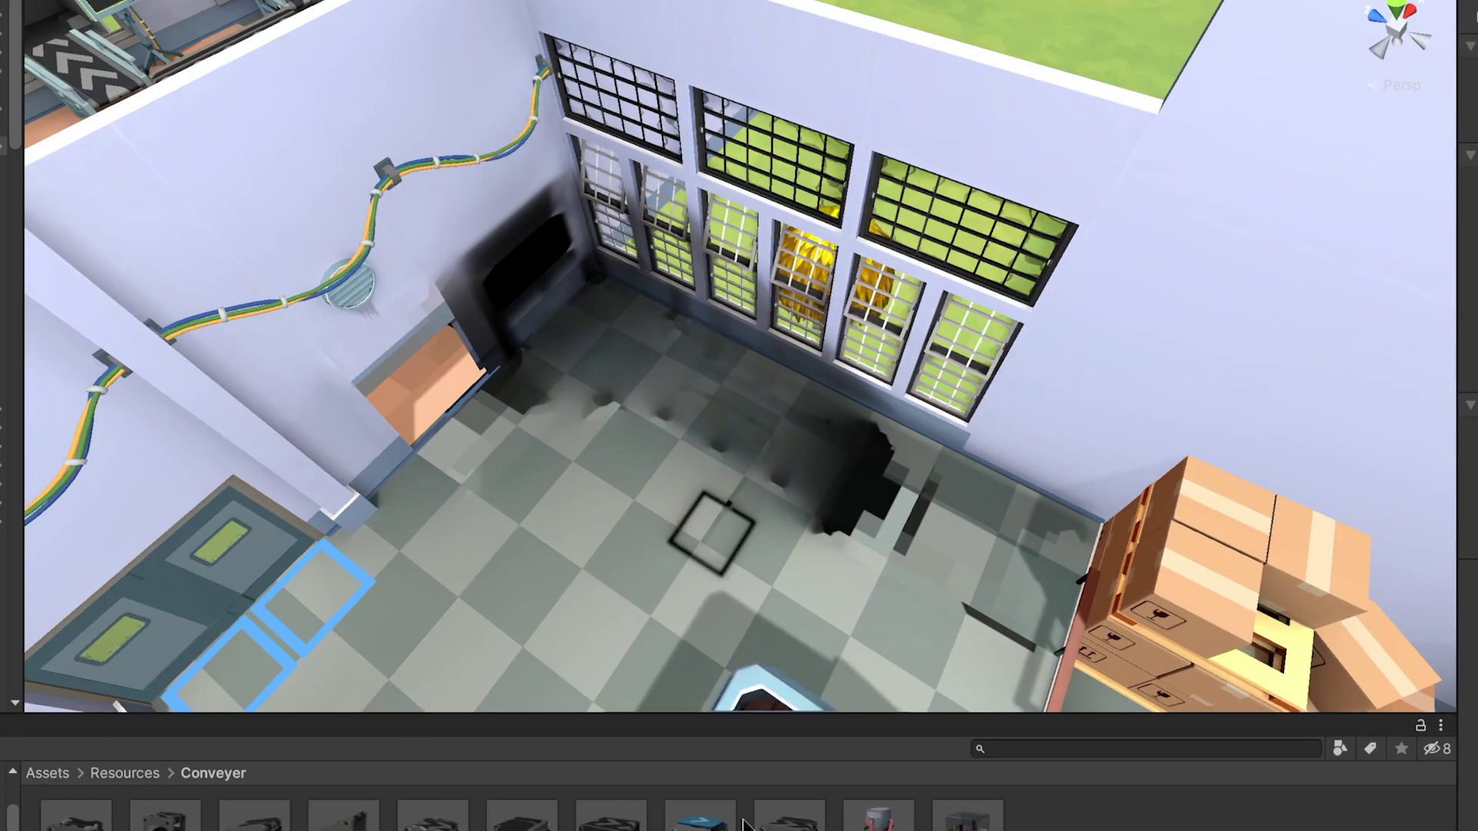
pyautogui.moveTo(743, 823)
pyautogui.mouseDown()
pyautogui.moveTo(586, 275)
pyautogui.moveTo(608, 344)
pyautogui.mouseUp()
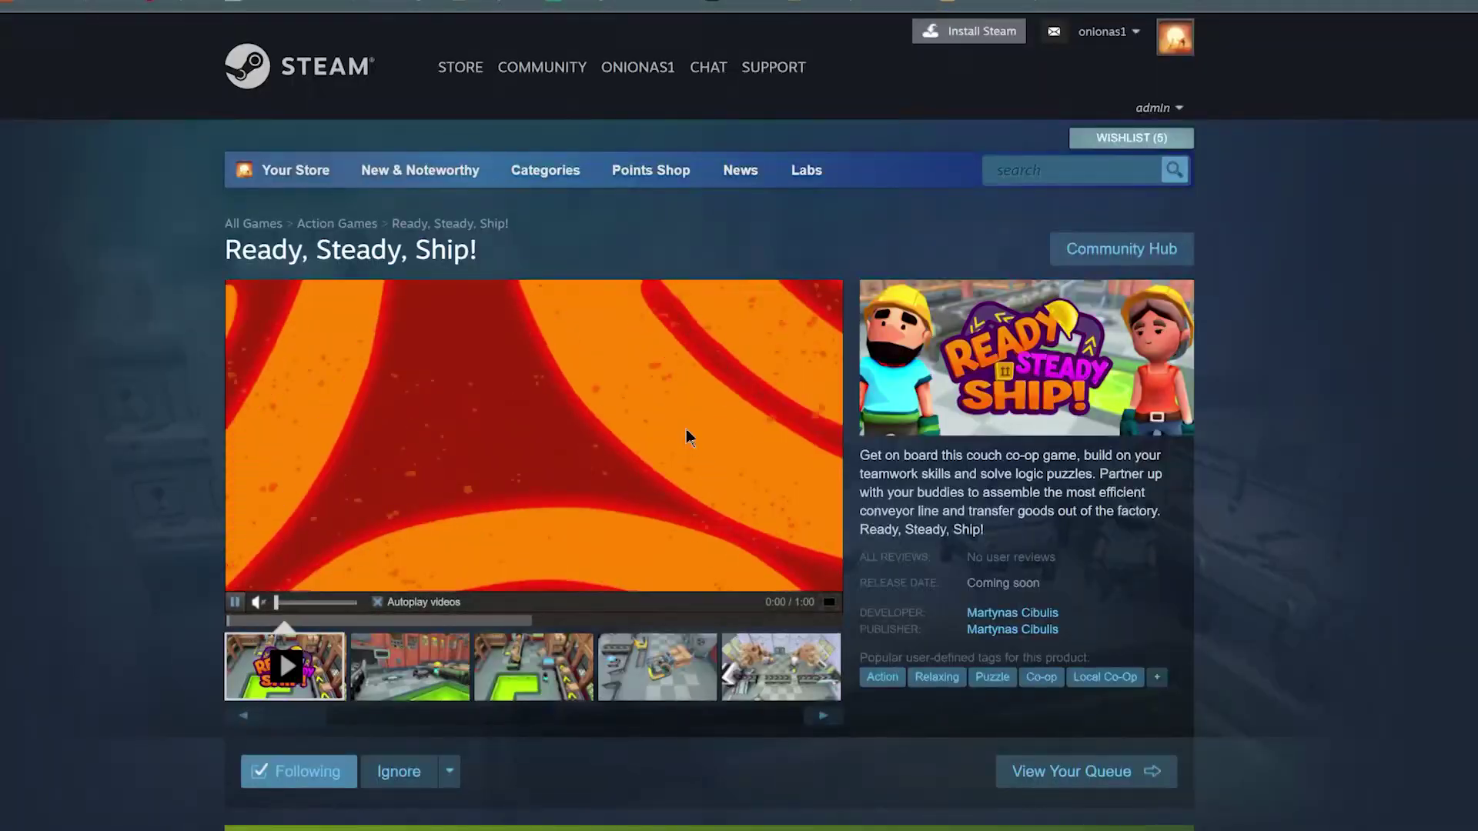
# Add Ready, Steady, Ship! to the Steam wishlist from its store page
pyautogui.scroll(-4, 688, 442)
pyautogui.scroll(-4, 678, 435)
pyautogui.scroll(1, 591, 431)
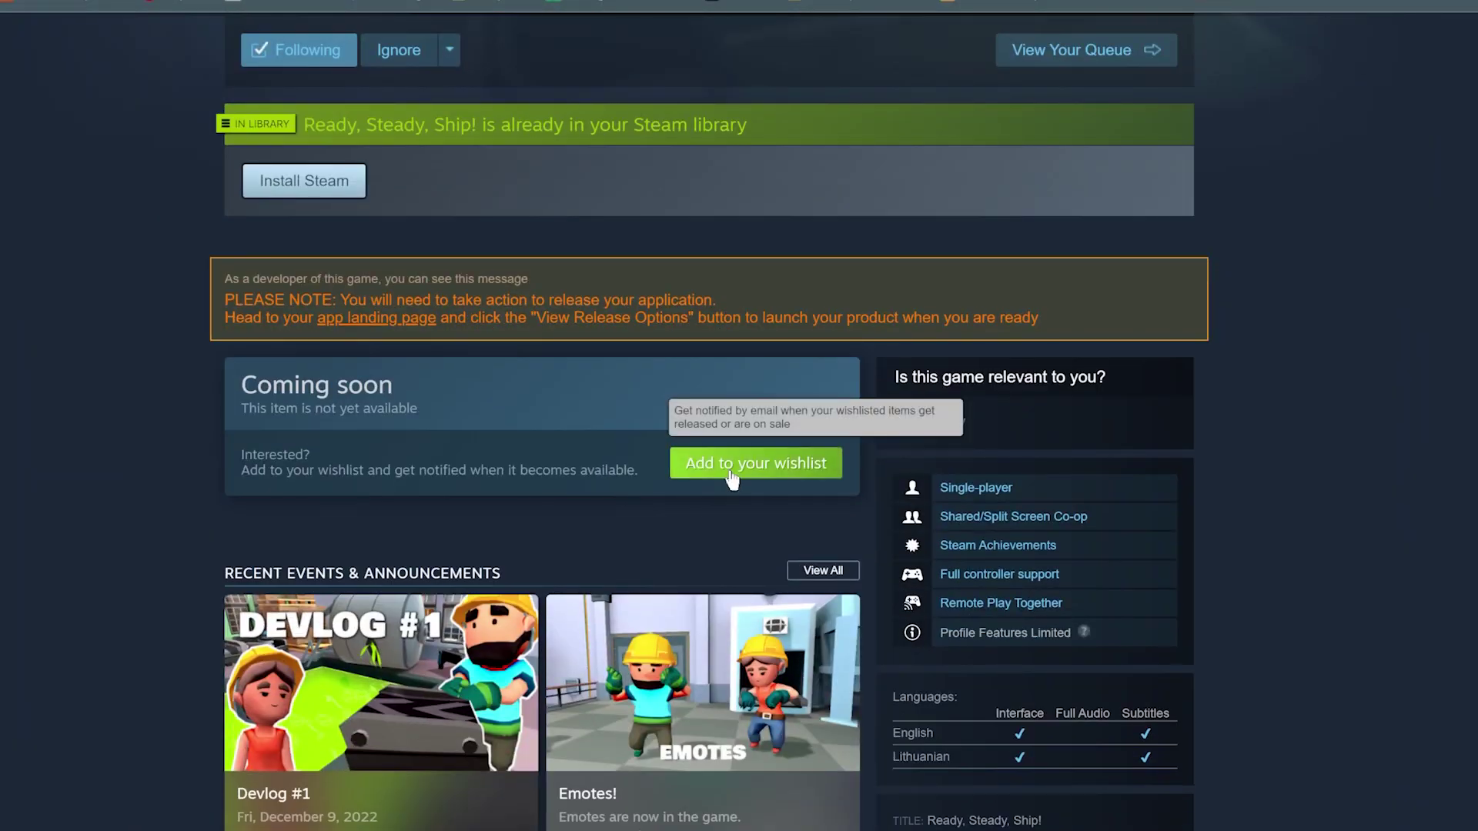
pyautogui.click(730, 471)
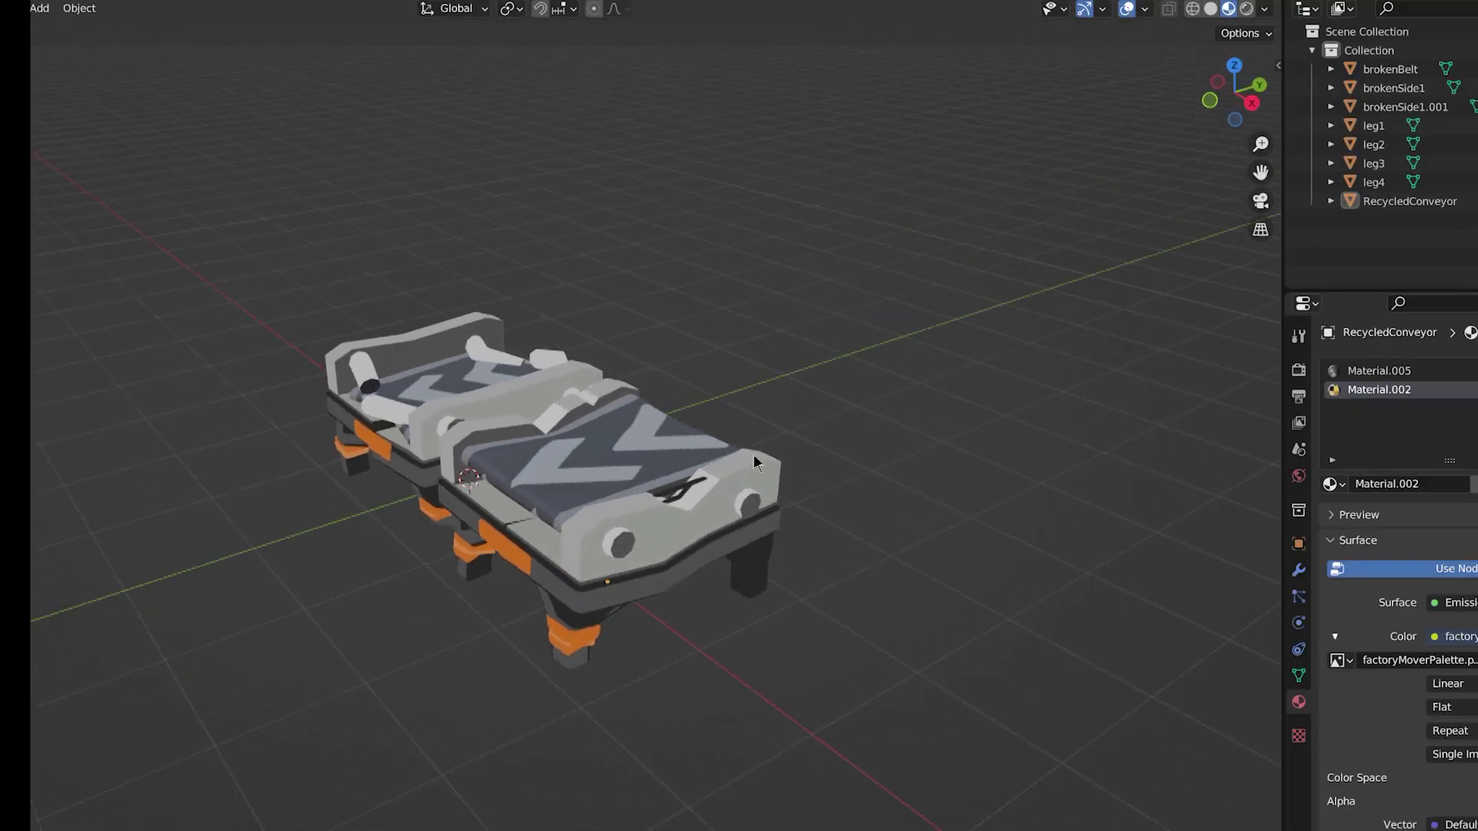
pyautogui.moveTo(753, 460)
pyautogui.mouseDown(button='middle')
pyautogui.moveTo(755, 518)
pyautogui.moveTo(659, 429)
pyautogui.mouseUp(button='middle')
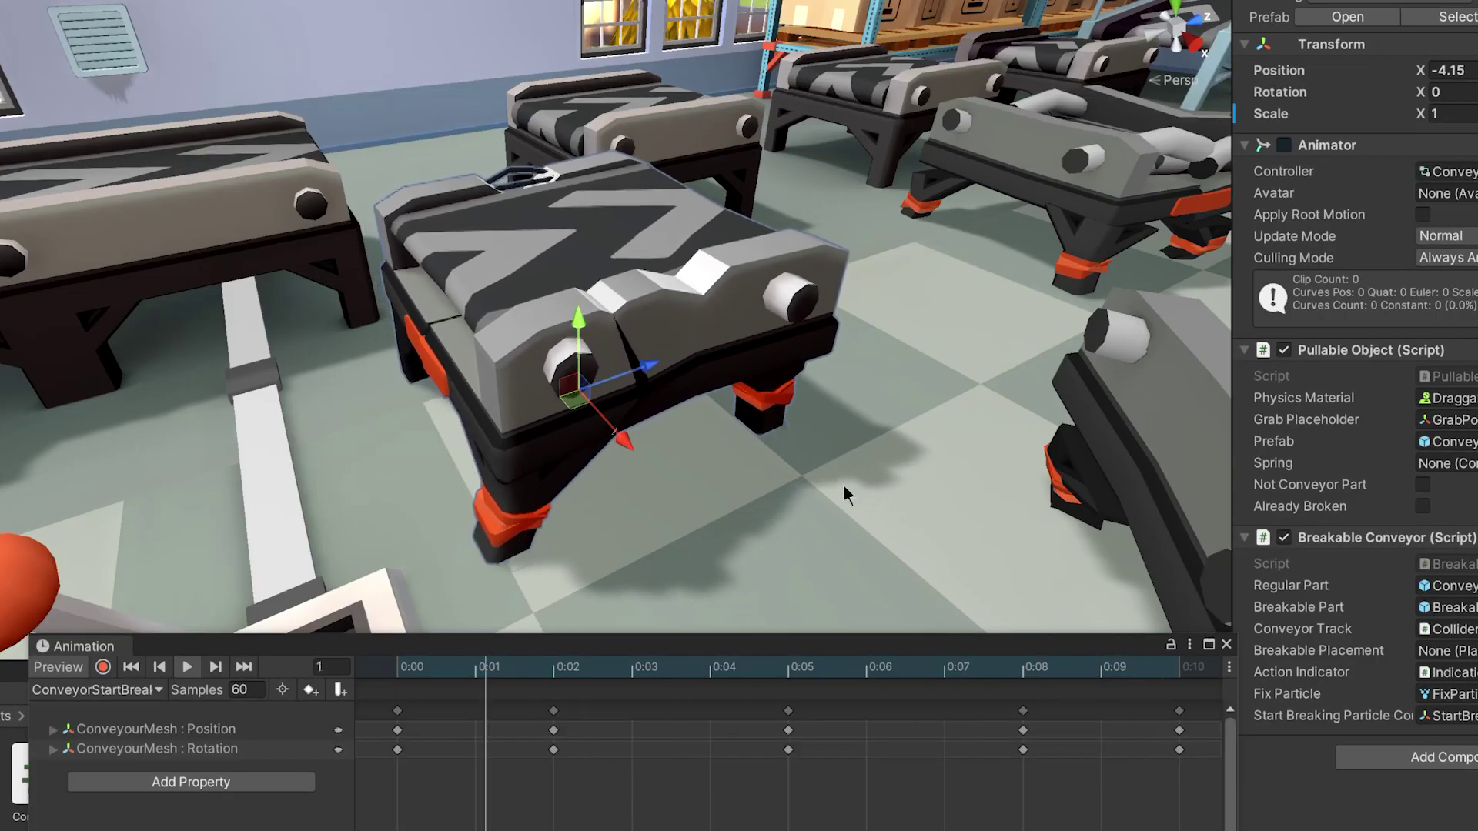
# Inspect the ConveyourPlace and BackToIdle states of the broken conveyor's Animator
pyautogui.moveTo(843, 484)
pyautogui.keyDown('alt'); pyautogui.mouseDown()
pyautogui.moveTo(822, 495)
pyautogui.moveTo(837, 537)
pyautogui.mouseUp(); pyautogui.keyUp('alt')
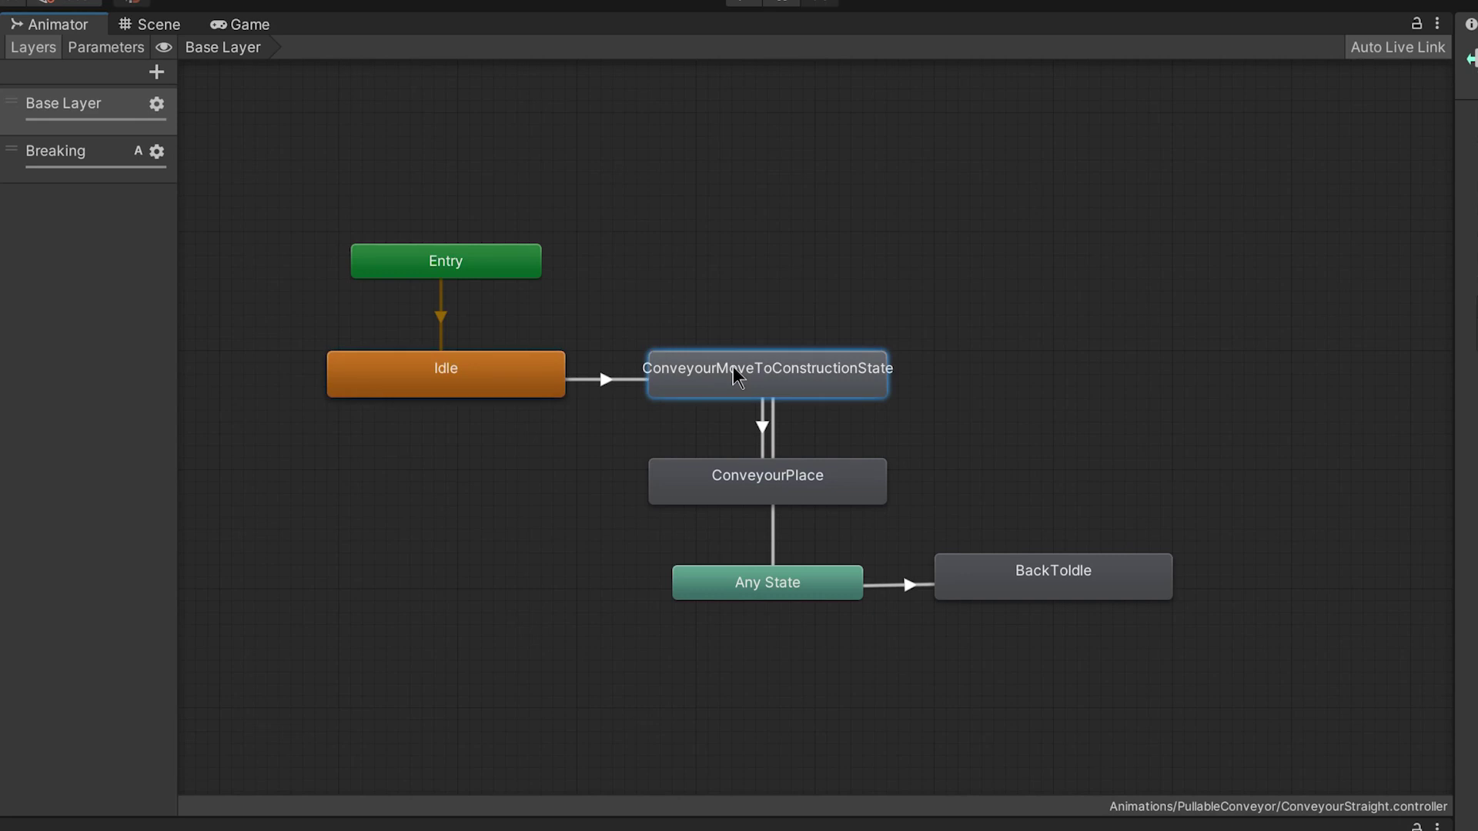
pyautogui.click(745, 483)
pyautogui.click(1032, 575)
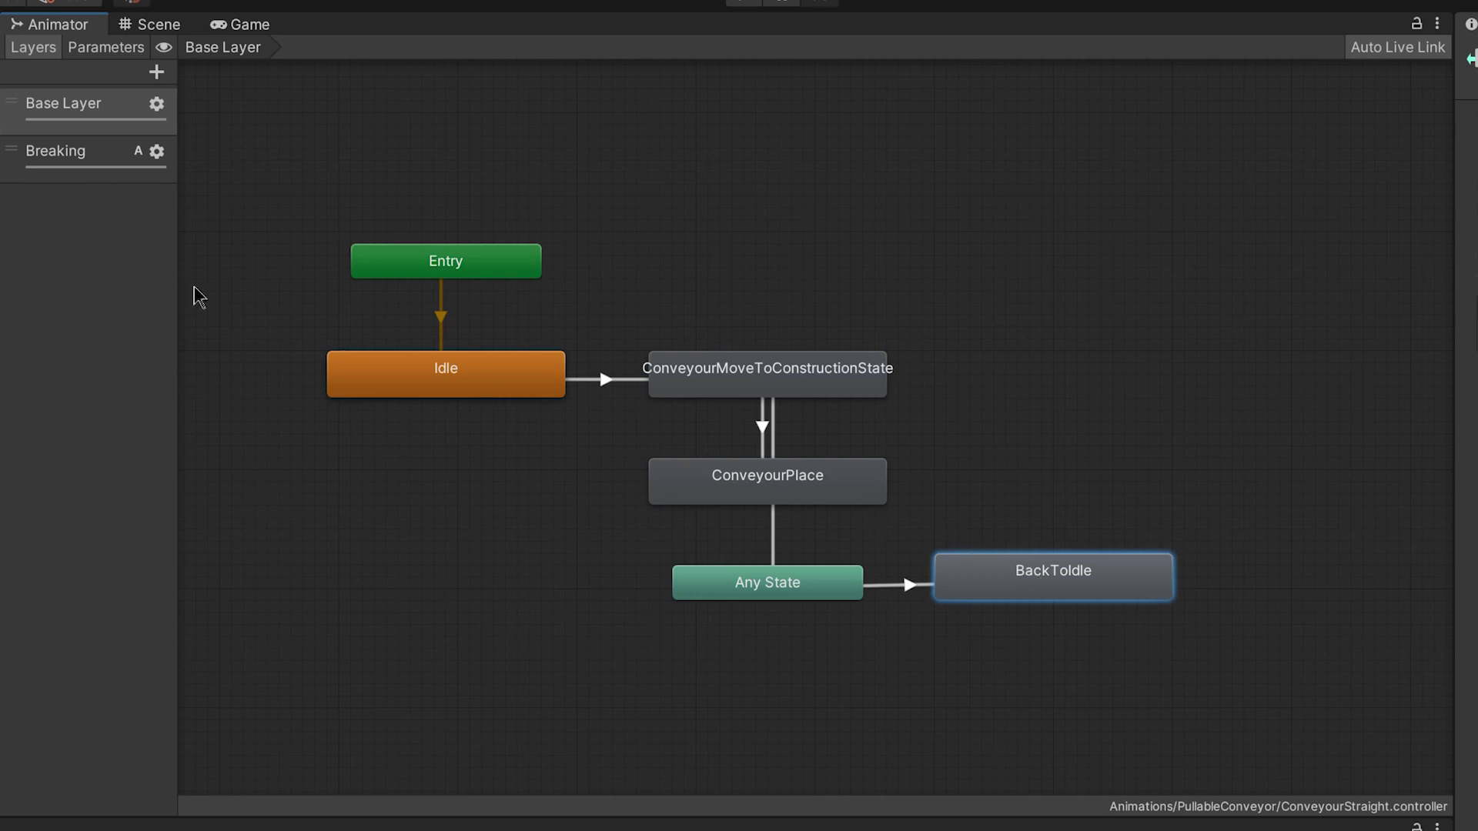
# Set the Breaking layer's blending to Additive and open the ConveyorStartBreaking state
pyautogui.click(68, 160)
pyautogui.click(157, 151)
pyautogui.click(368, 203)
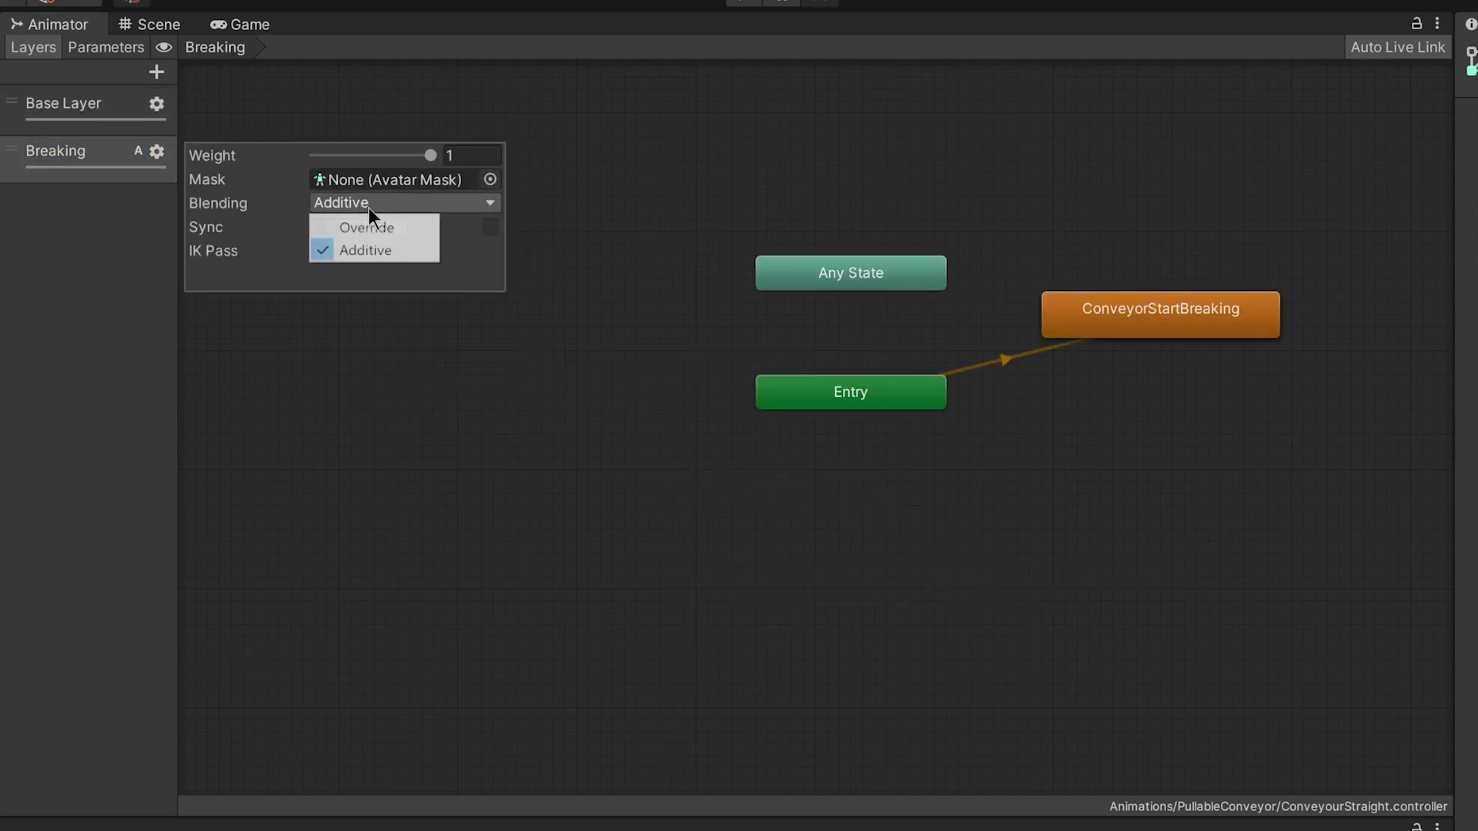
pyautogui.click(375, 248)
pyautogui.moveTo(999, 280); pyautogui.dragTo(649, 377, button='middle')
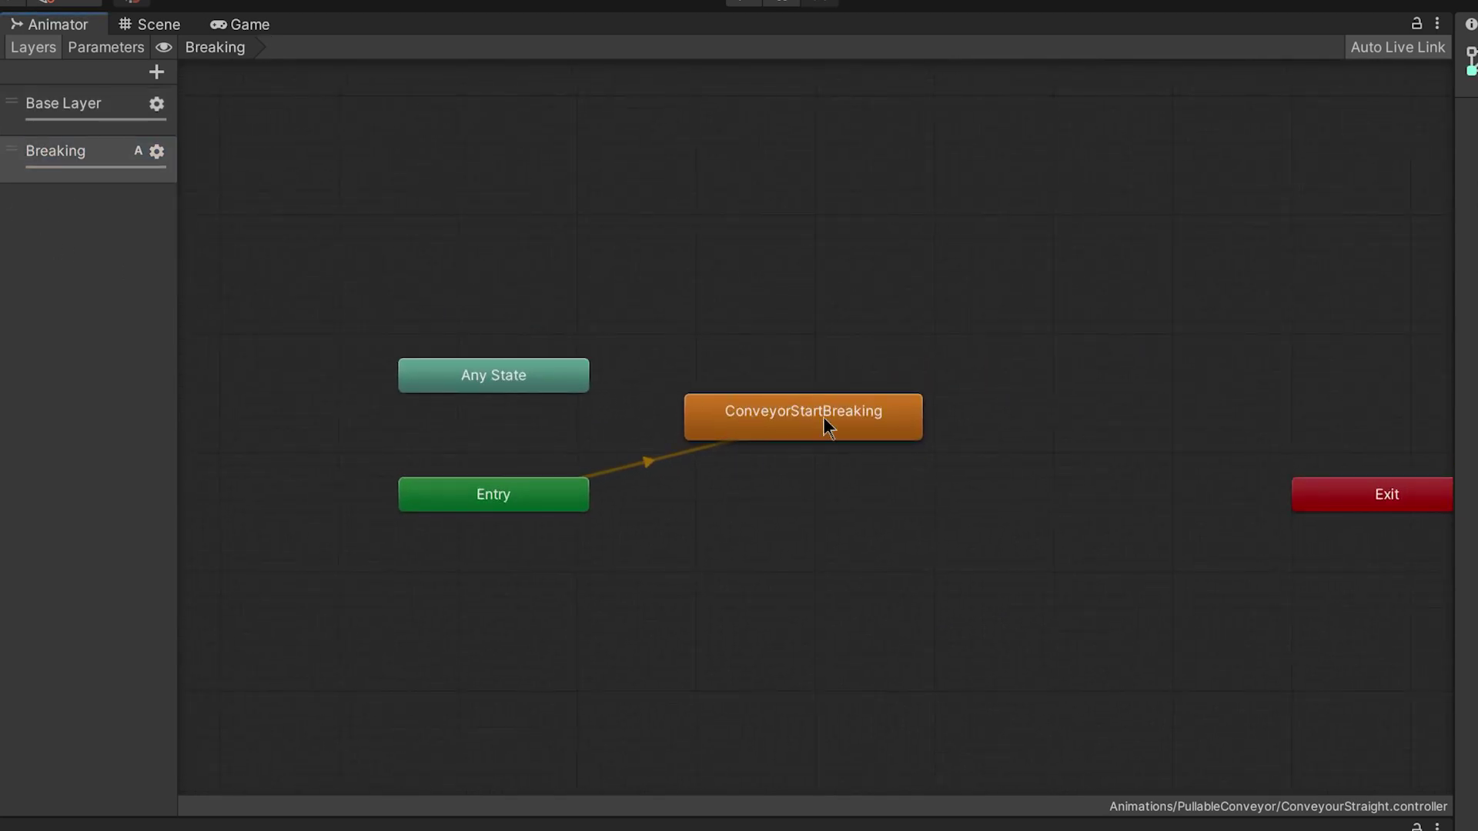
pyautogui.doubleClick(828, 427)
# Raise and lower BreakValue to preview blending ConveyerNotBreaking into ConveyorStartBreaking
pyautogui.click(701, 488)
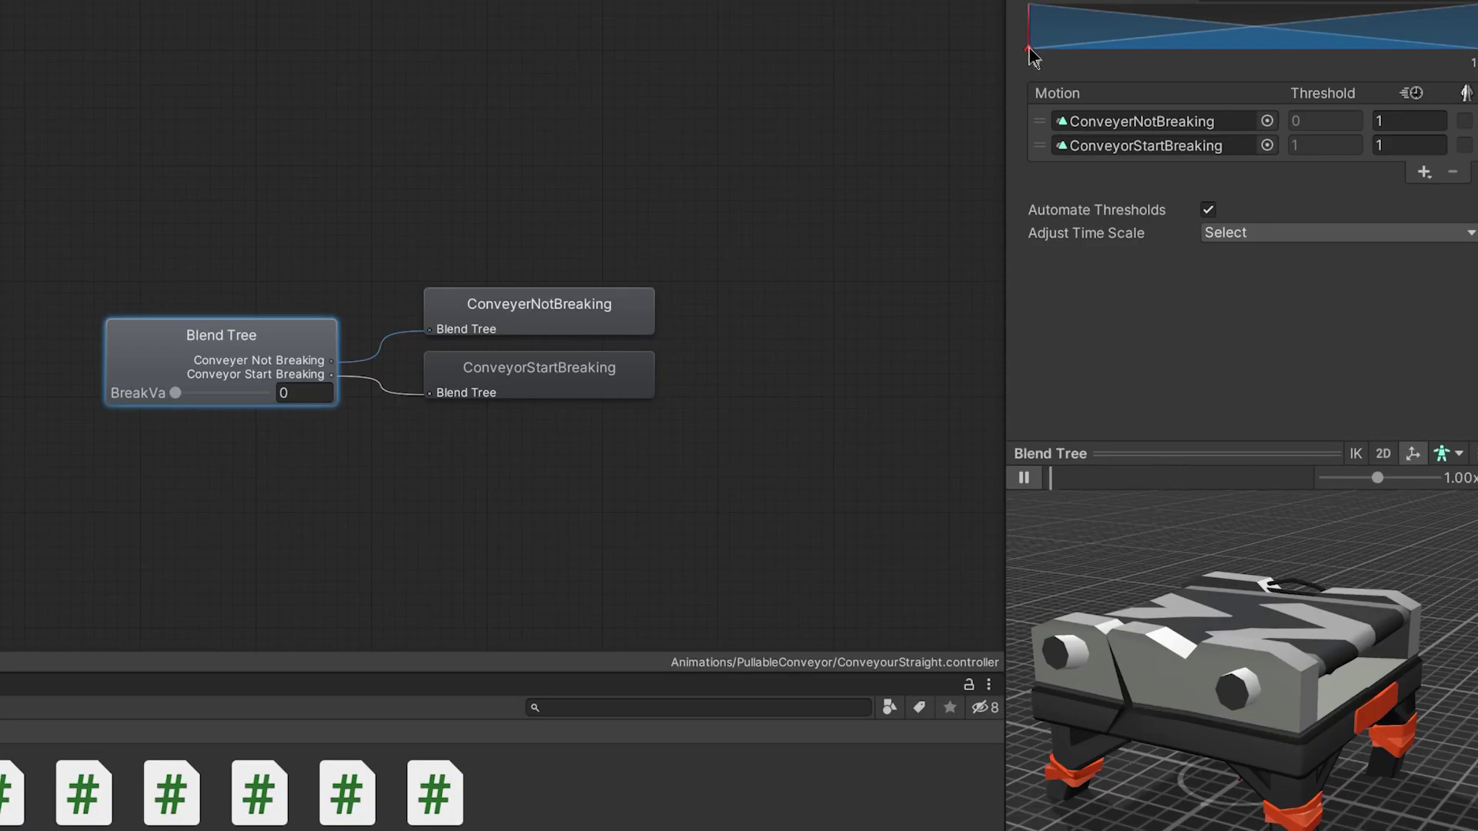
pyautogui.moveTo(1193, 71); pyautogui.dragTo(1313, 76)
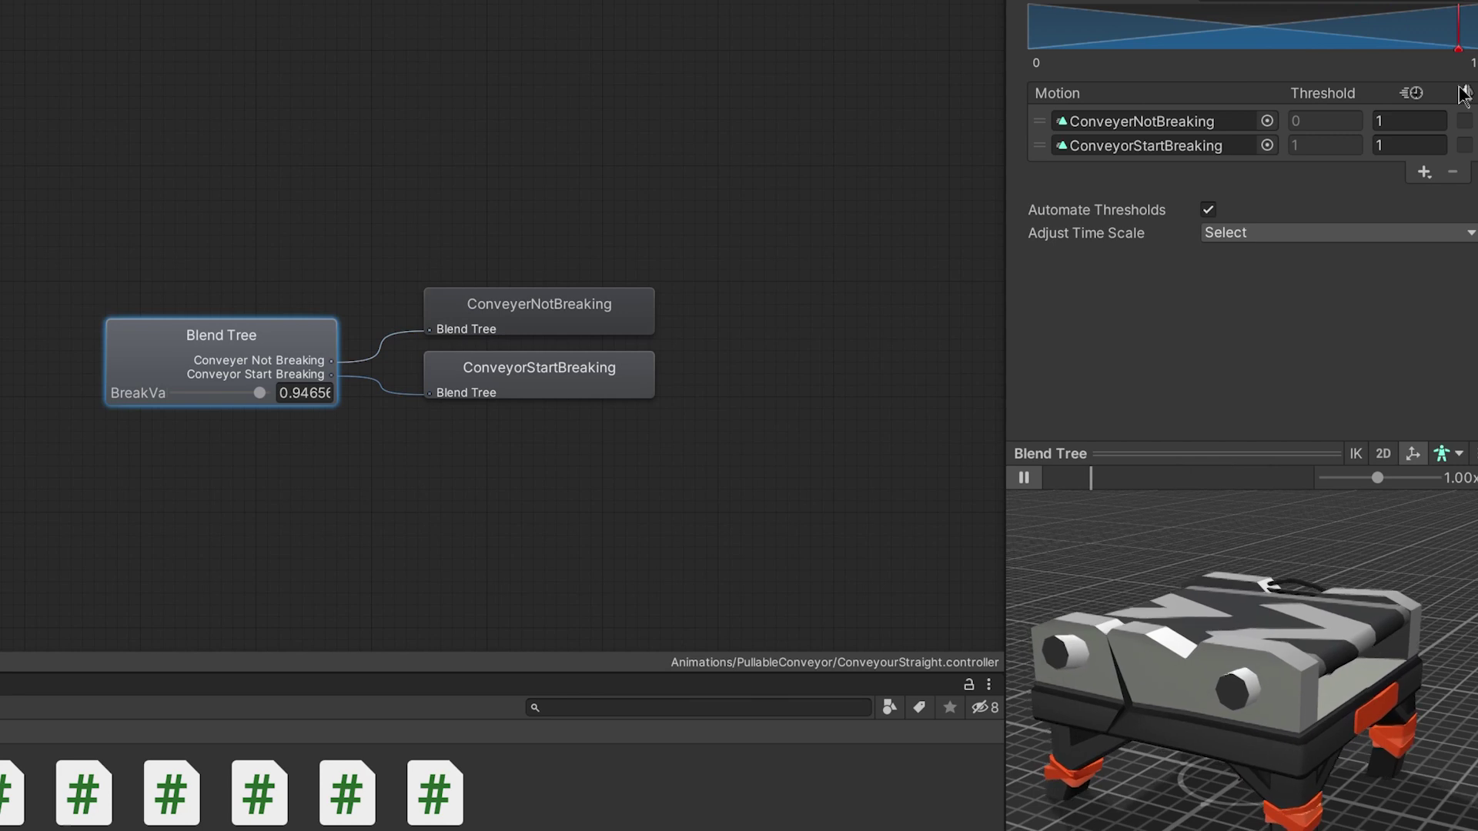
pyautogui.moveTo(1384, 82); pyautogui.dragTo(1284, 90)
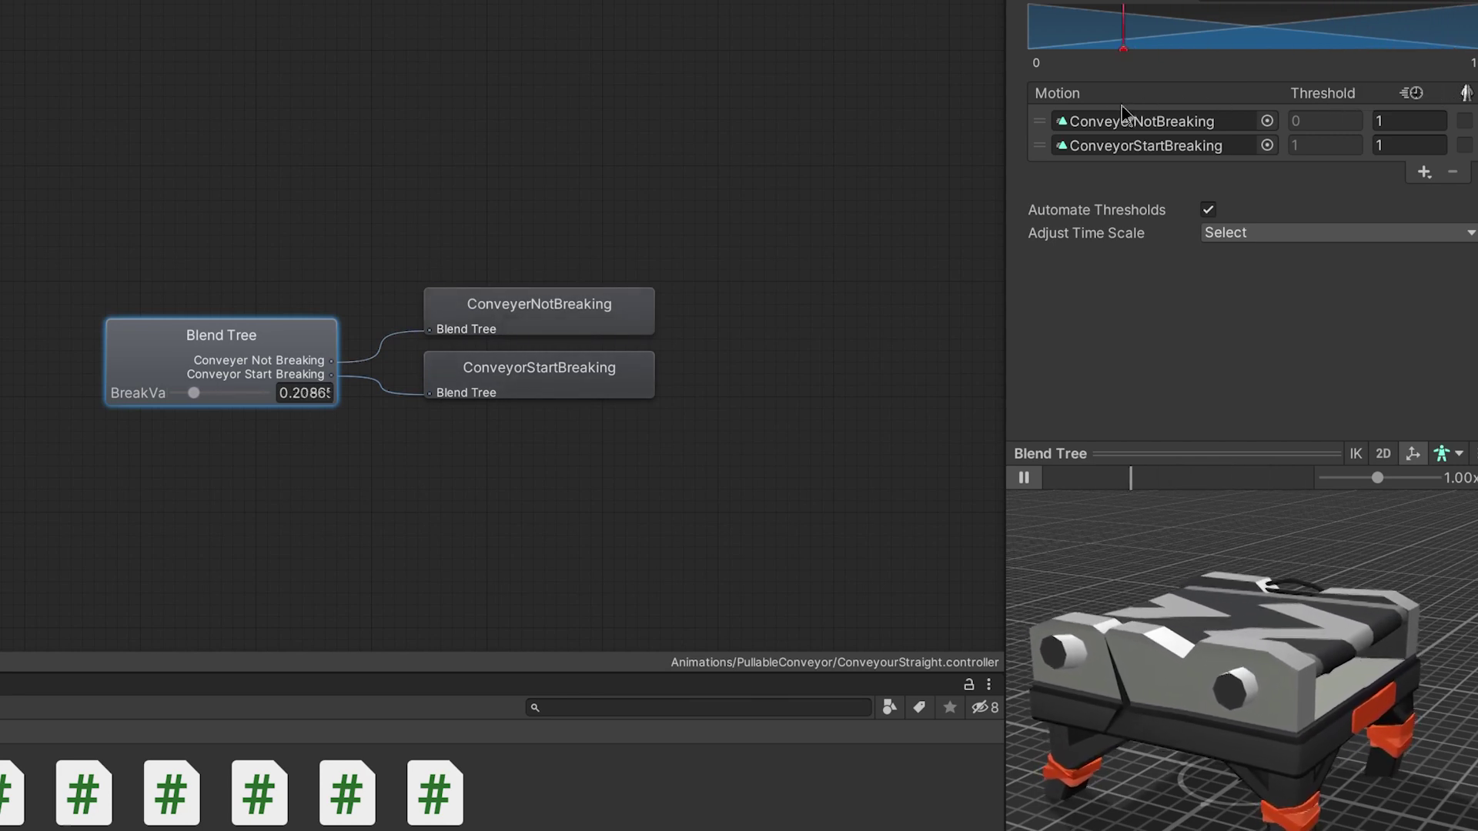